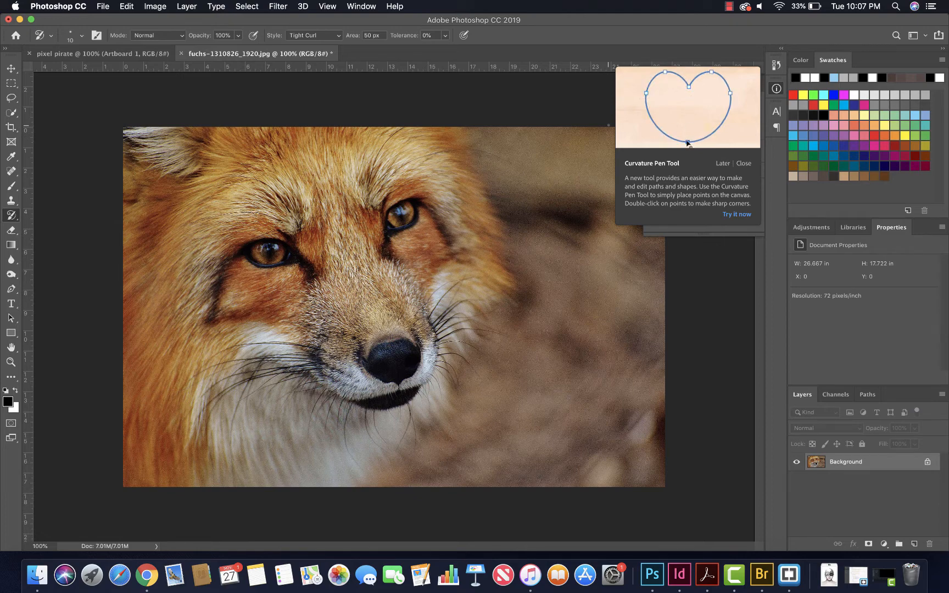
Try the Curvature Pen Tool from its tip and collapse the Info panel covering the fox photo
left_click(743, 218)
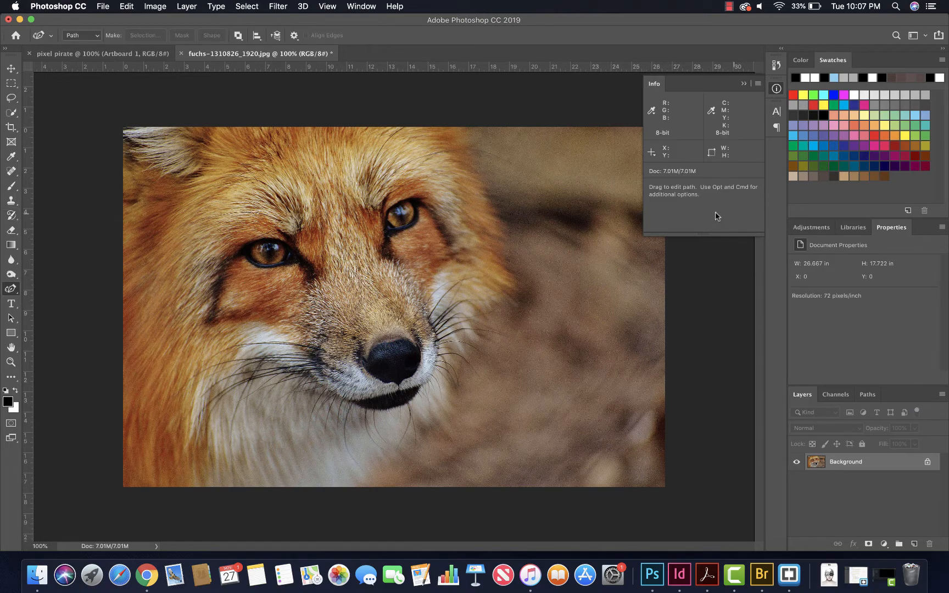
left_click(744, 84)
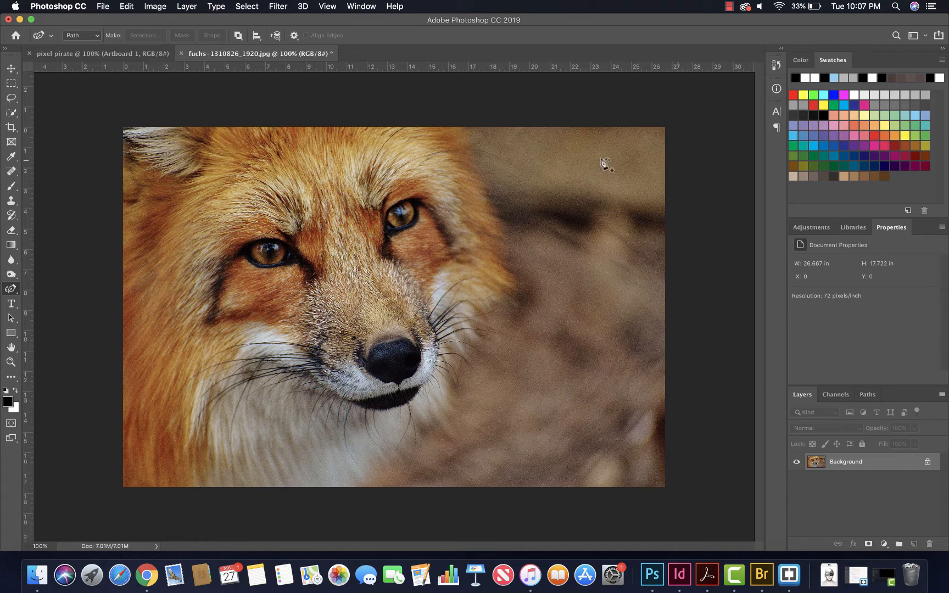
Set the Brush tool size to 460 px and paint a hard-edged black stroke across the fox's eyes into the background
left_click(15, 185)
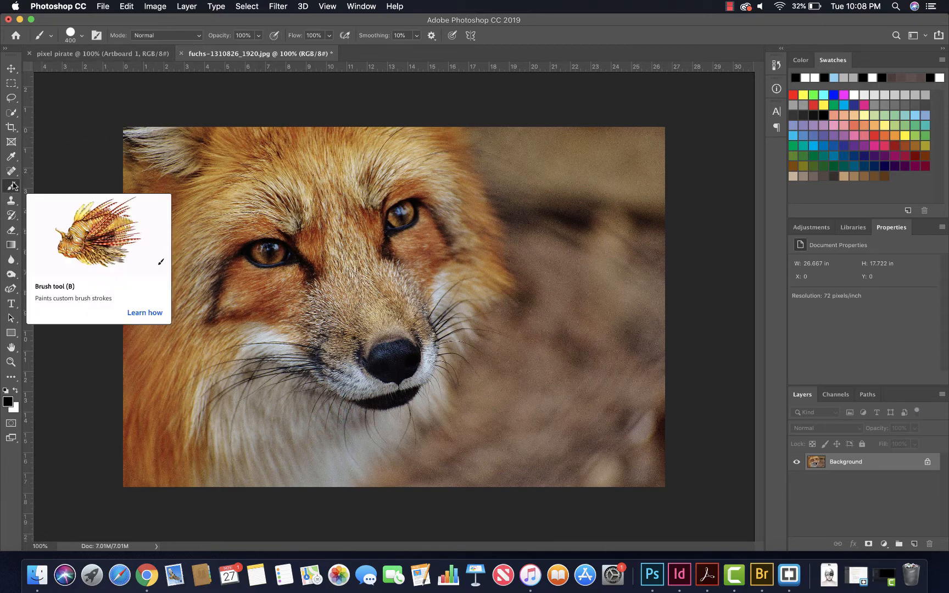
left_click(82, 37)
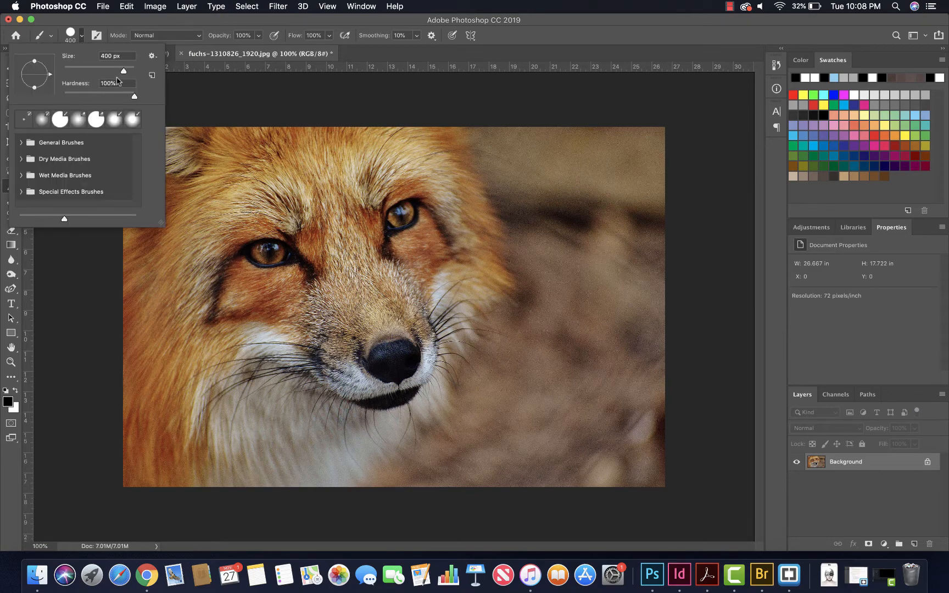
mouse_move(124, 71)
left_mouse_down()
mouse_move(86, 75)
mouse_move(143, 79)
mouse_move(126, 72)
left_mouse_up()
key("Return")
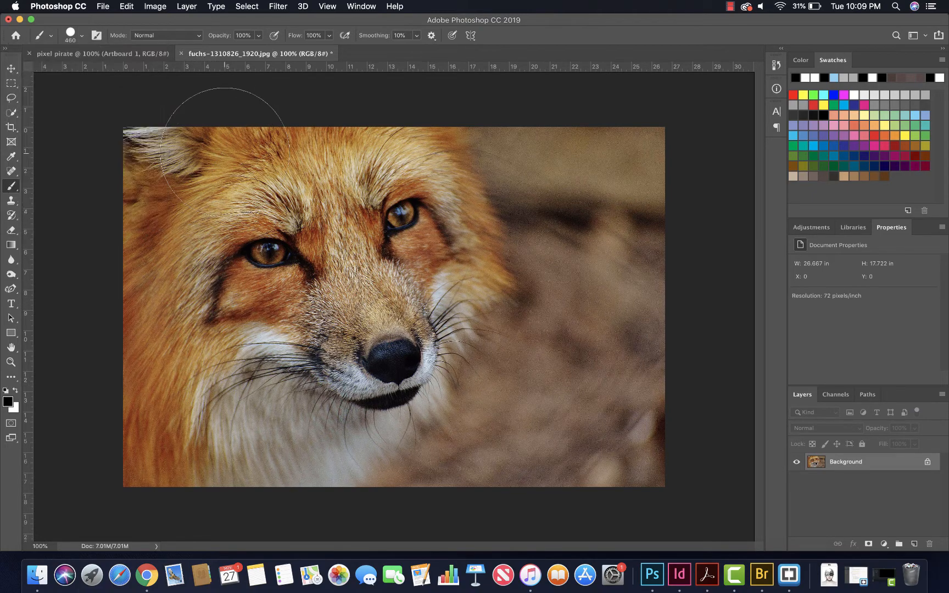
mouse_move(234, 192)
left_mouse_down()
mouse_move(271, 221)
mouse_move(497, 260)
mouse_move(544, 324)
left_mouse_up()
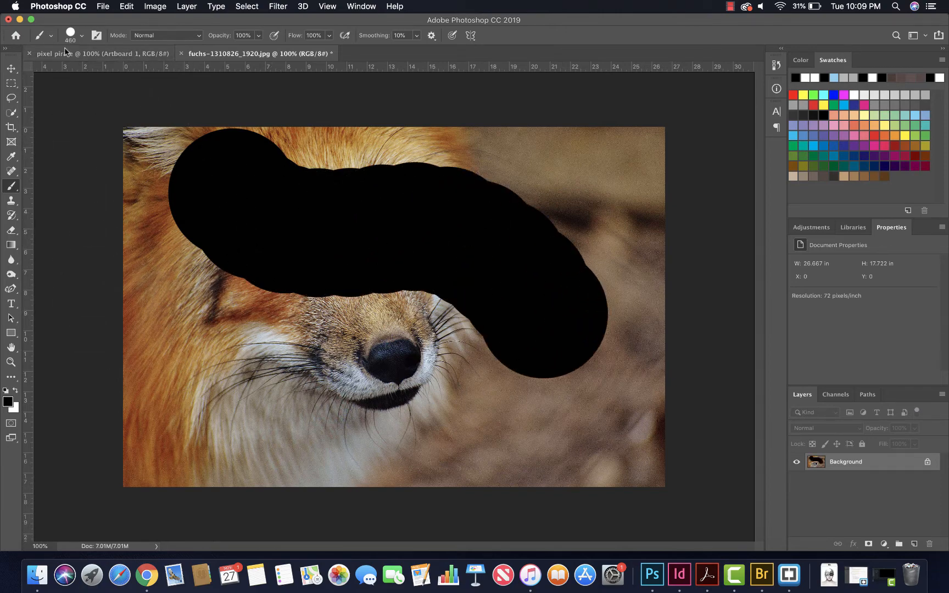
Set the brush hardness to 0% and paint a soft black stroke diagonally below the hard-edged one, across the muzzle
left_click(82, 36)
left_click_drag(135, 96, 63, 97)
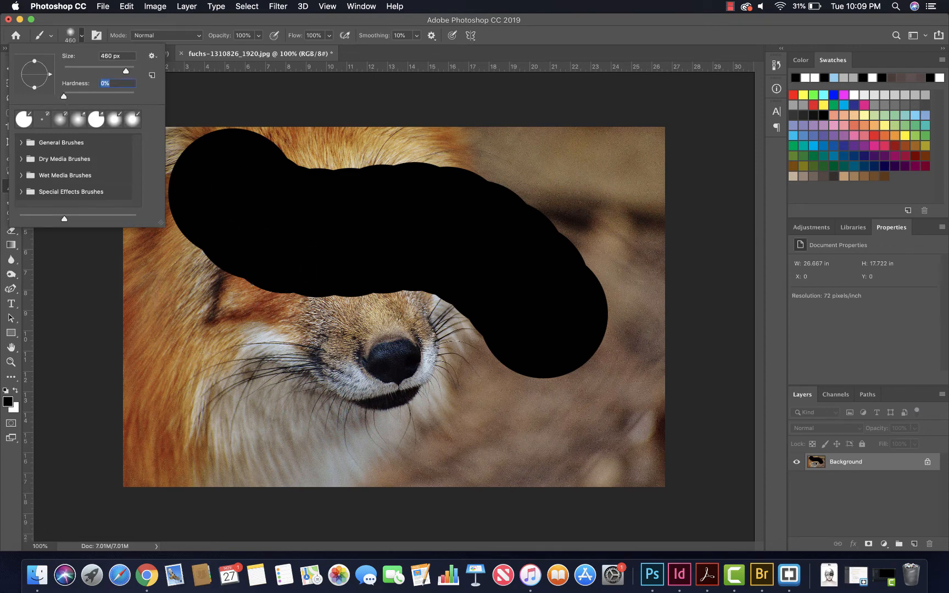
mouse_move(231, 277)
left_mouse_down()
mouse_move(254, 312)
mouse_move(388, 425)
mouse_move(434, 434)
left_mouse_up()
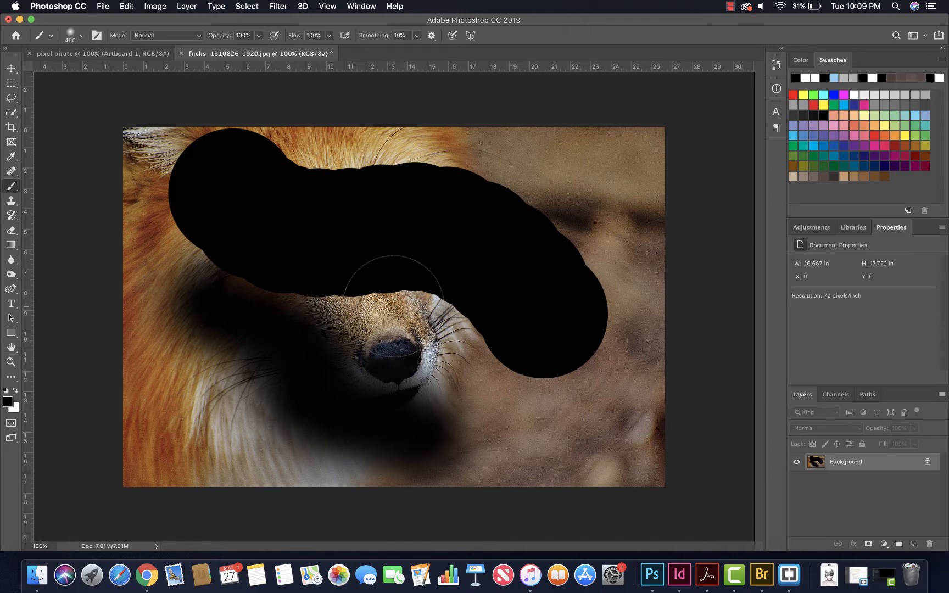
Undo the soft and hard-edged black brush strokes on the fox photo
key("super+z")
key("super+z")
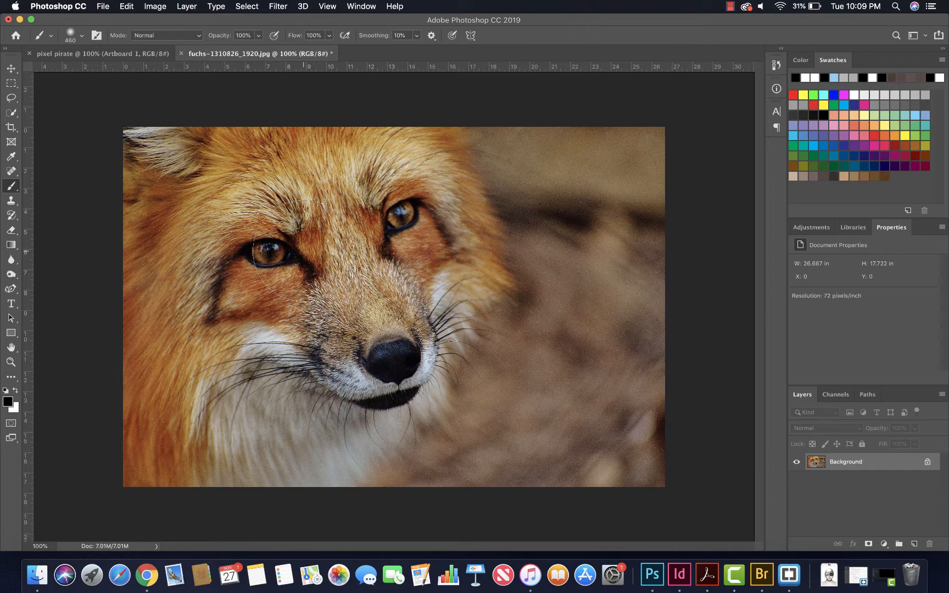
Enlarge the brush size to 1300 px
key("bracketright")
key("bracketright")
key("bracketright")
key("bracketright")
key("bracketright")
key("bracketright")
key("bracketright")
key("bracketright")
key("bracketright")
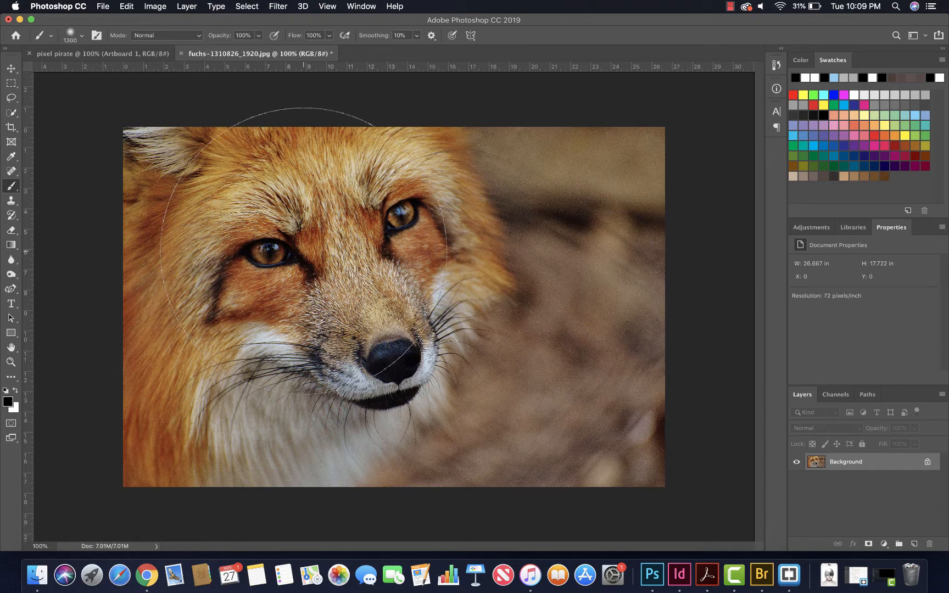
Reduce the brush size to 300 px
key("bracketleft")
key("bracketleft")
key("bracketleft")
key("bracketleft")
key("bracketleft")
key("bracketleft")
key("bracketleft")
key("bracketleft")
key("bracketleft")
key("bracketleft")
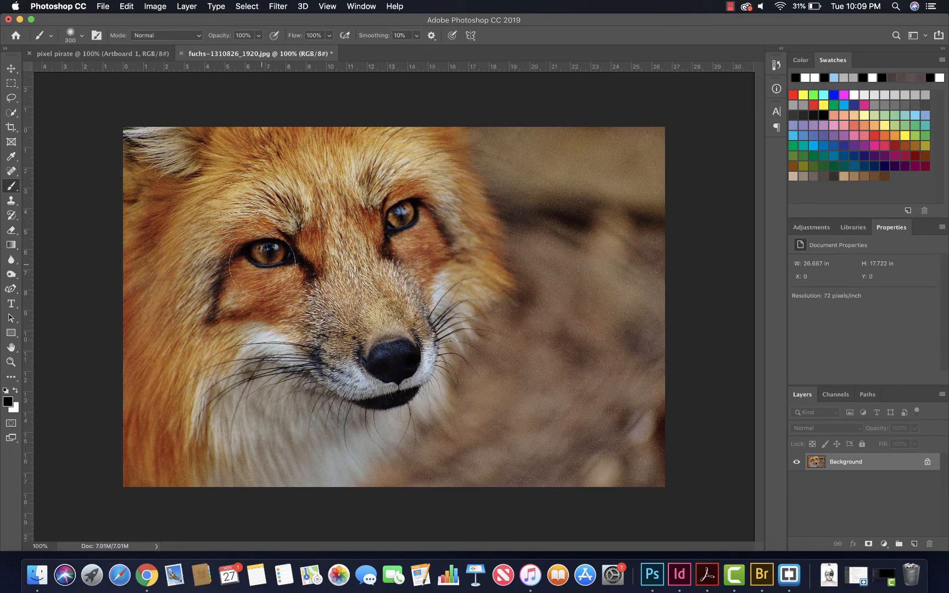
Dab a soft black spot on the fox's forehead with the 300 px brush and undo it
left_click(81, 36)
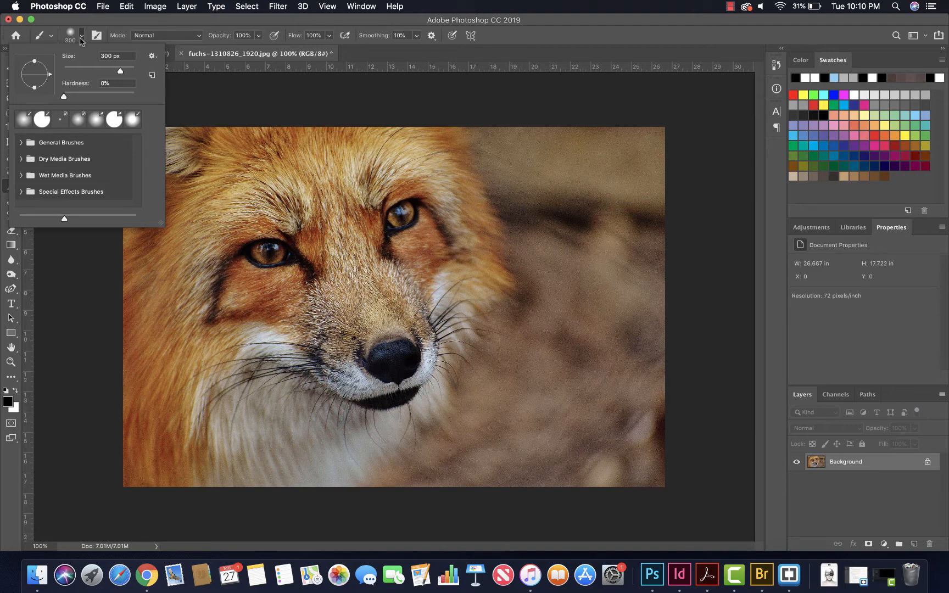
left_click(270, 187)
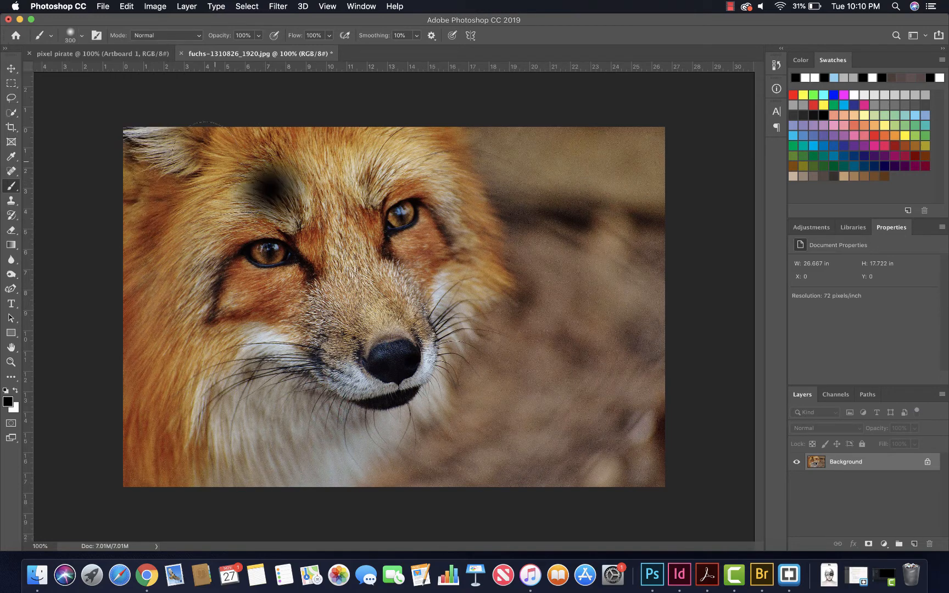
left_click(81, 35)
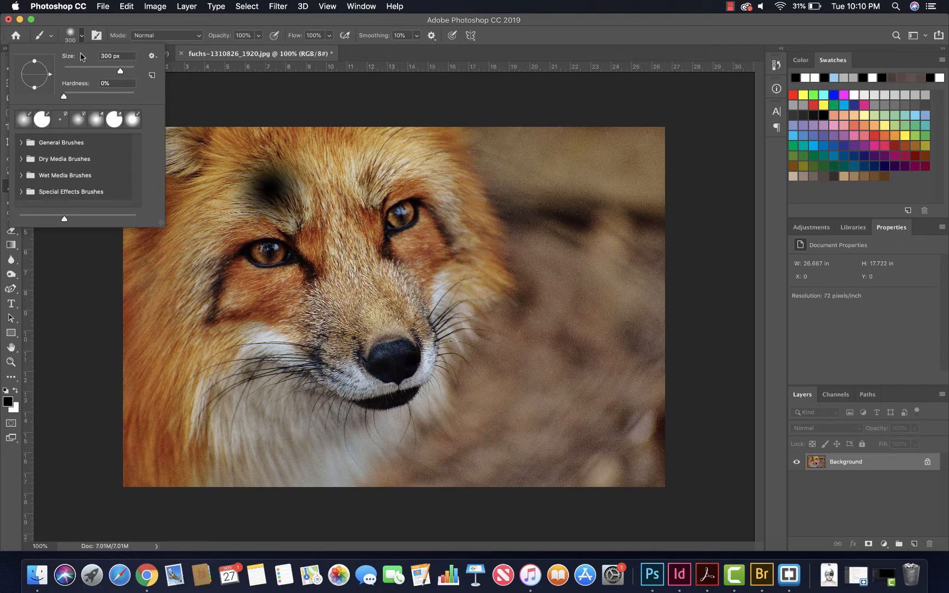
key("Return")
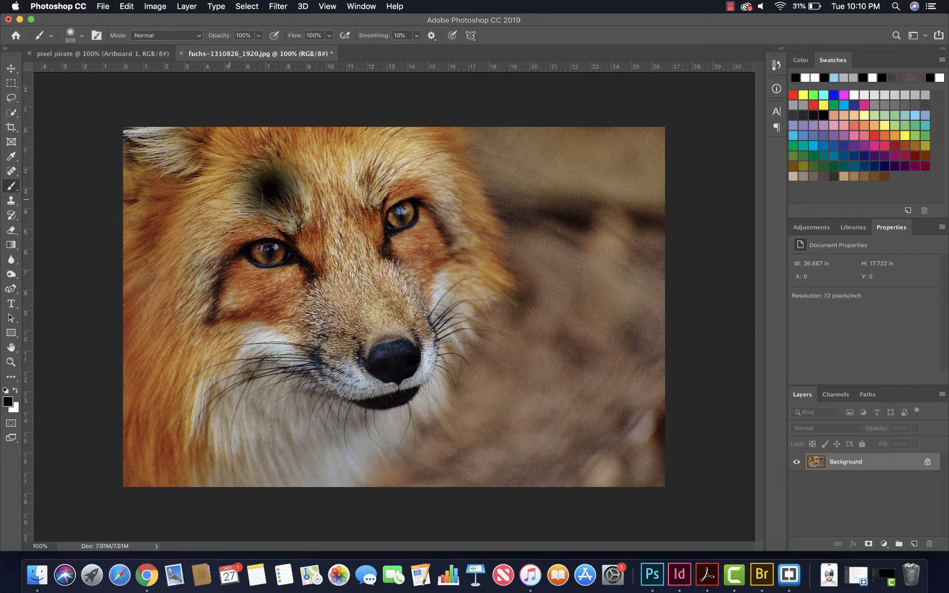
key("super+z")
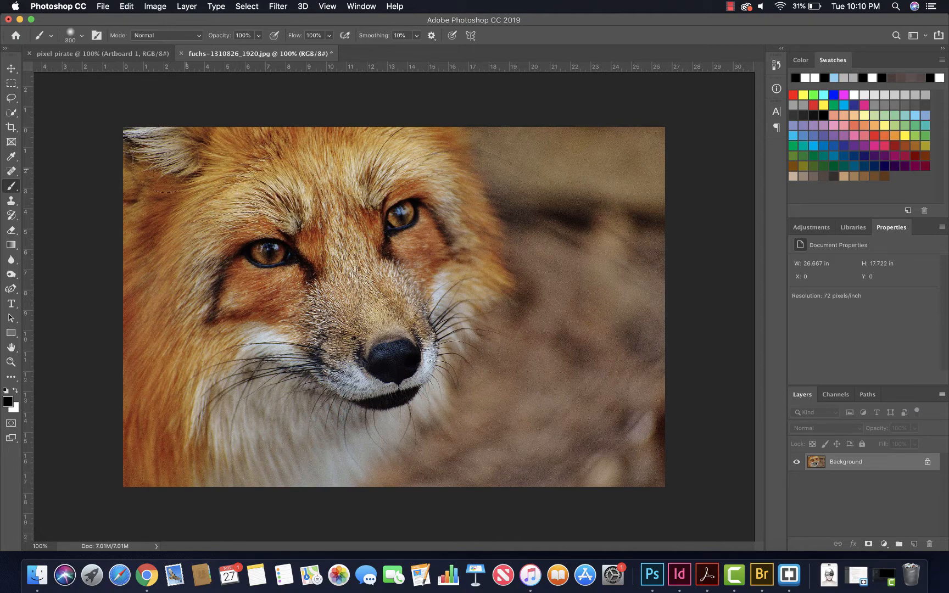
Dab a soft black spot between the fox's eyes and undo it
left_click(81, 35)
key("Return")
left_click(336, 216)
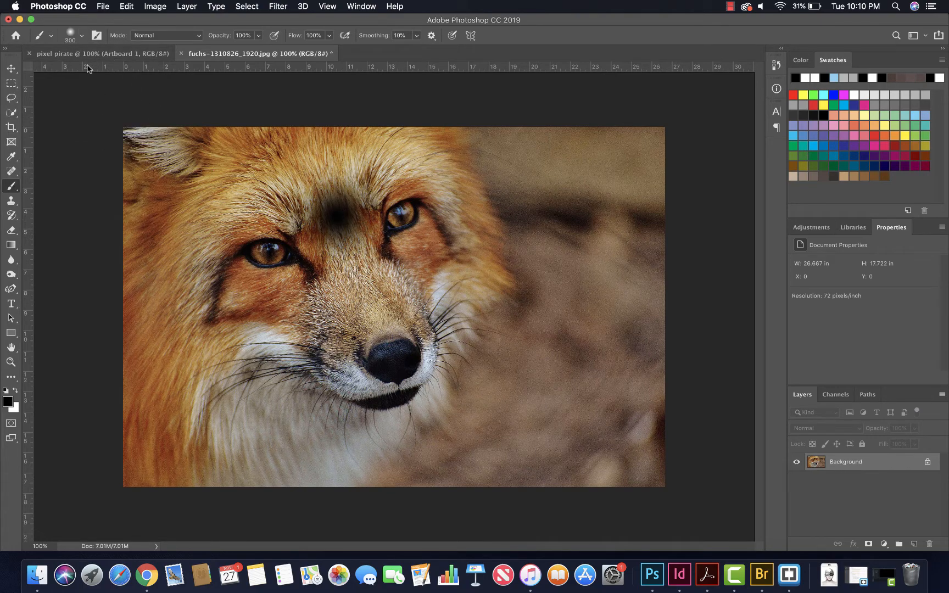
key("super+z")
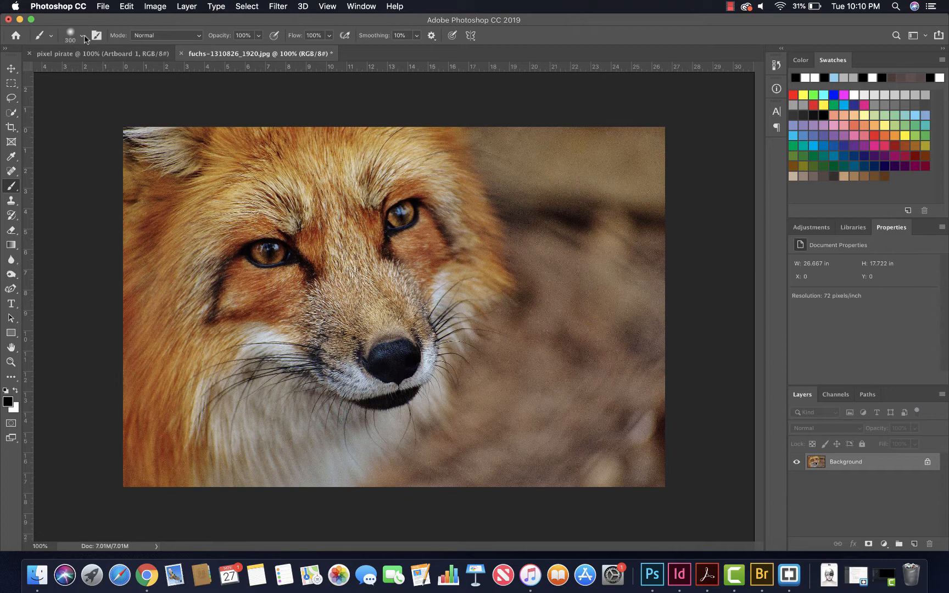
Set the brush hardness to 100% and paint a short vertical black stroke over the fox's eye farther from the background
left_click(453, 37)
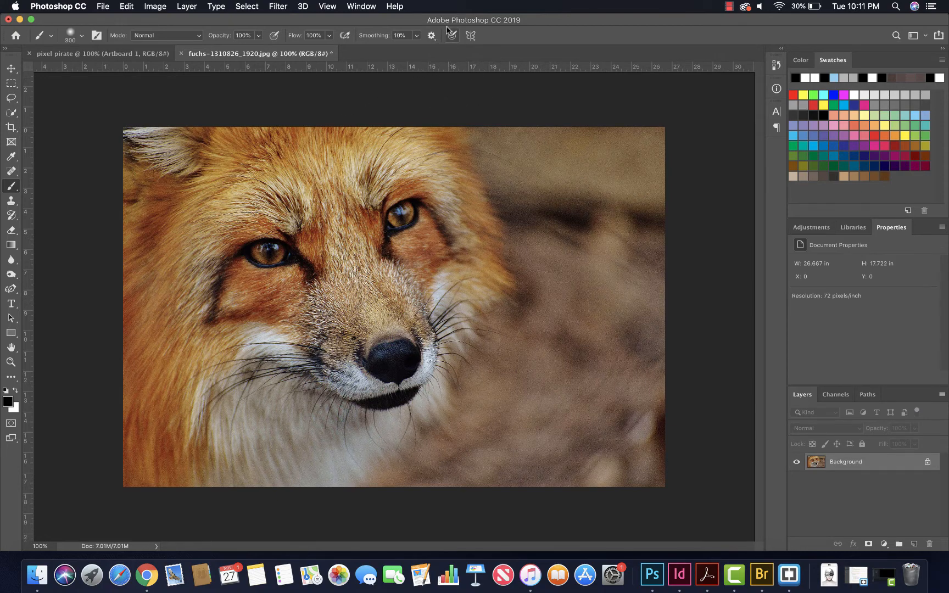
left_click(258, 36)
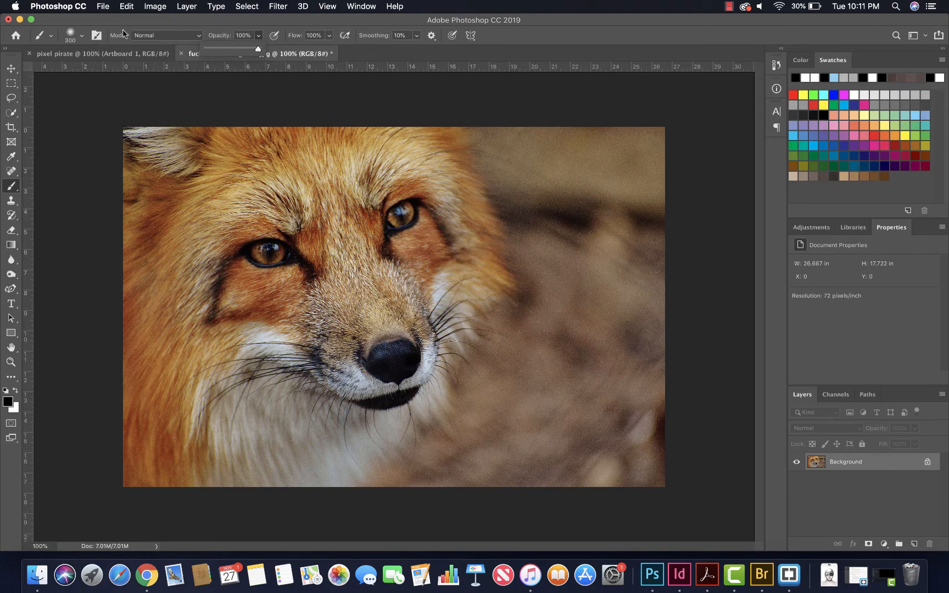
left_click(81, 35)
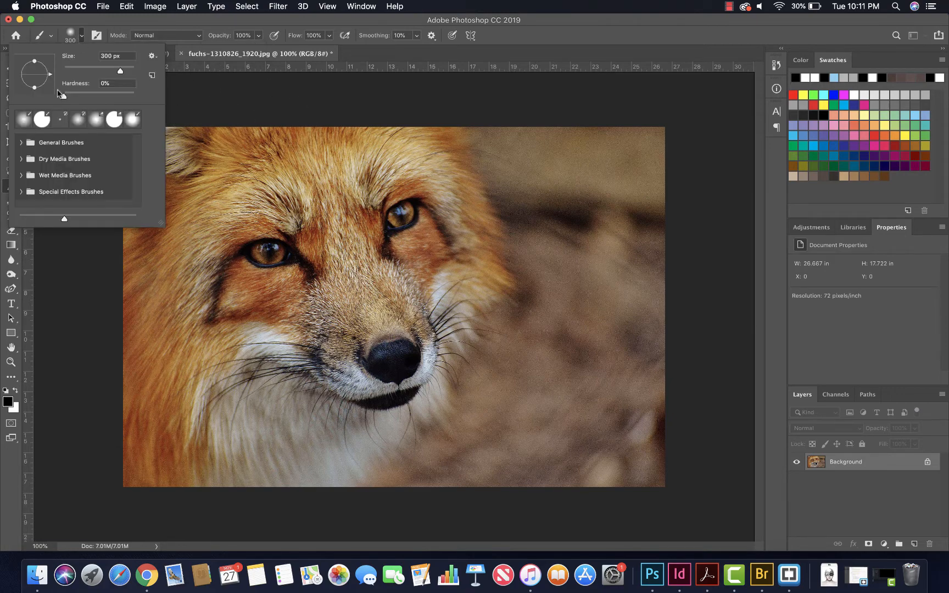
left_click_drag(59, 93, 135, 96)
left_click_drag(231, 175, 235, 256)
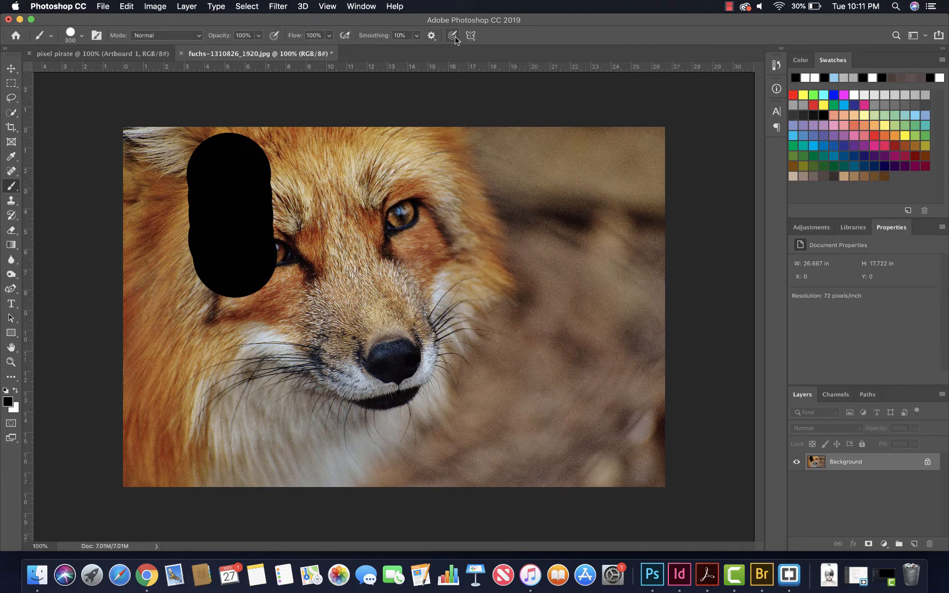
Set the brush opacity to 39% and paint a translucent vertical stroke beside the fox's other eye
left_click(259, 35)
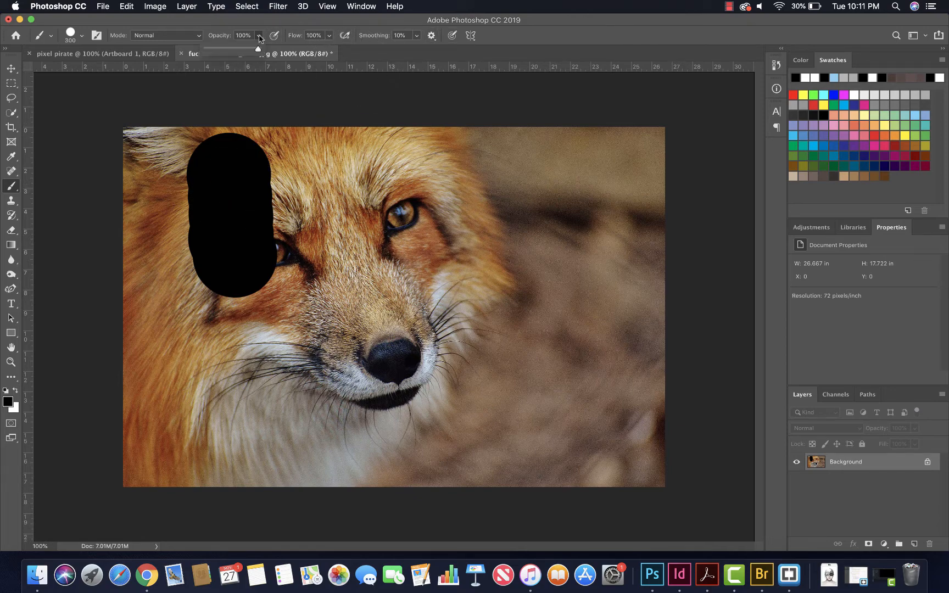
left_click_drag(261, 49, 227, 51)
left_click_drag(434, 175, 440, 281)
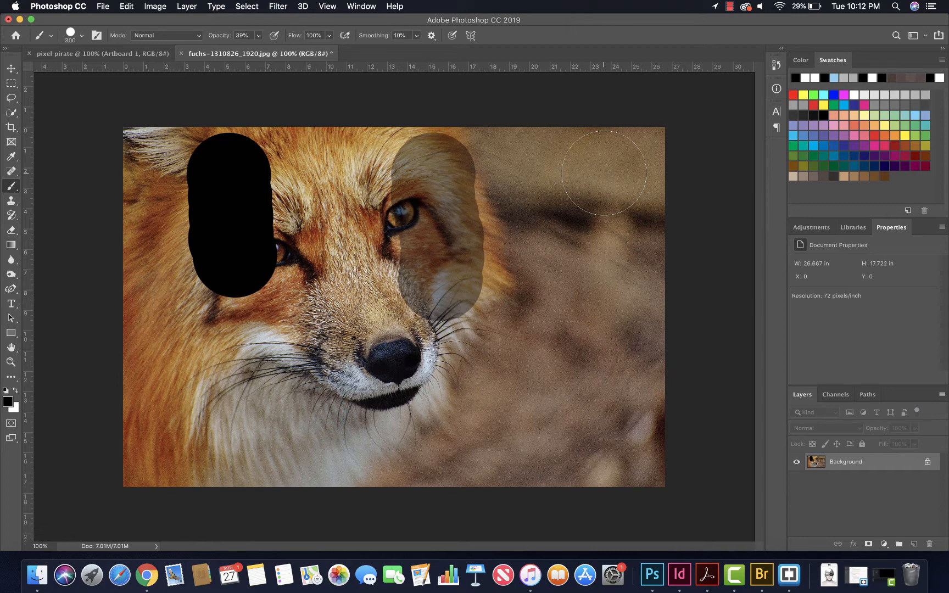
Undo the translucent and opaque vertical brush strokes
key("super+z")
key("super+z")
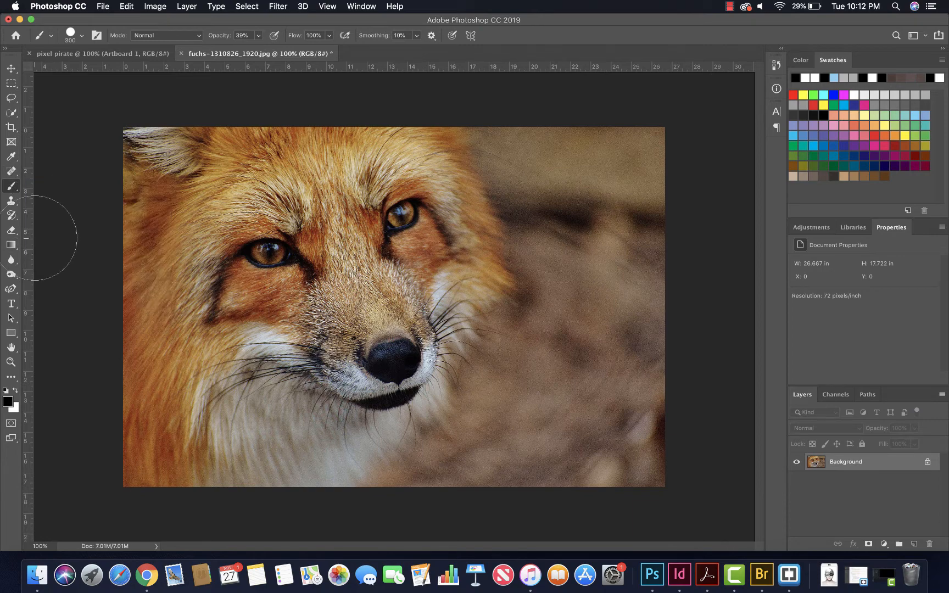
Compare the option settings of the Eraser tool with those of the Brush tool by switching between them
left_click(12, 232)
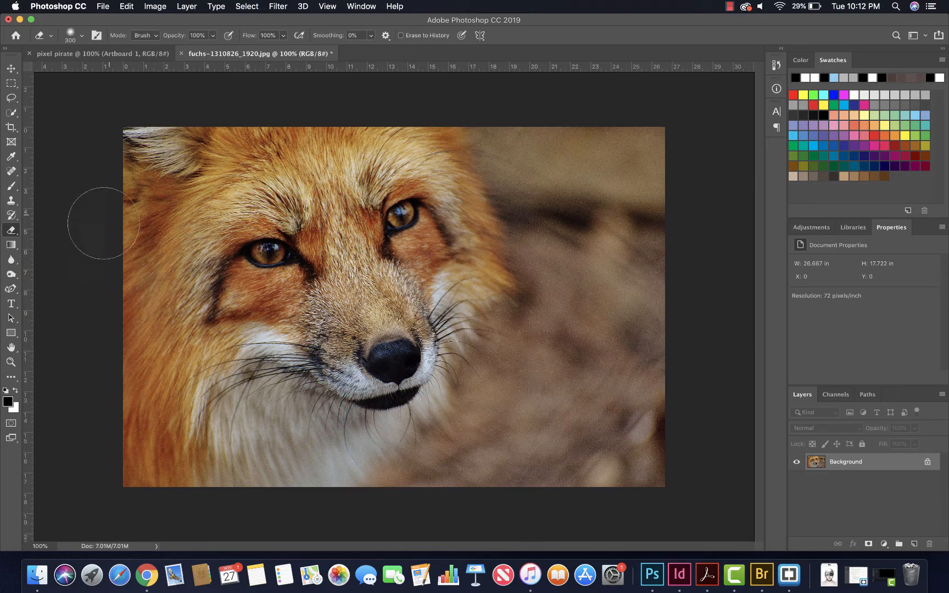
left_click(11, 186)
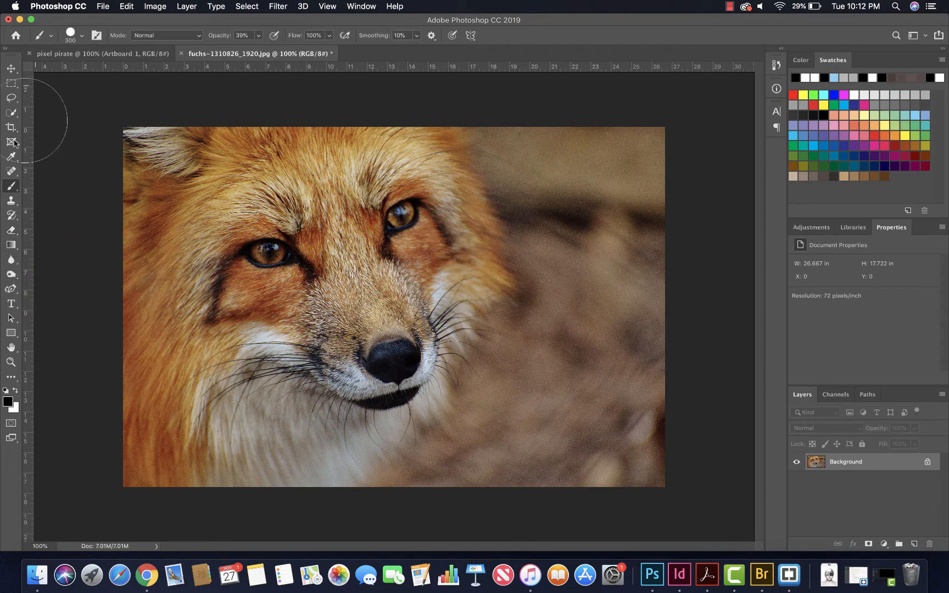
left_click(11, 230)
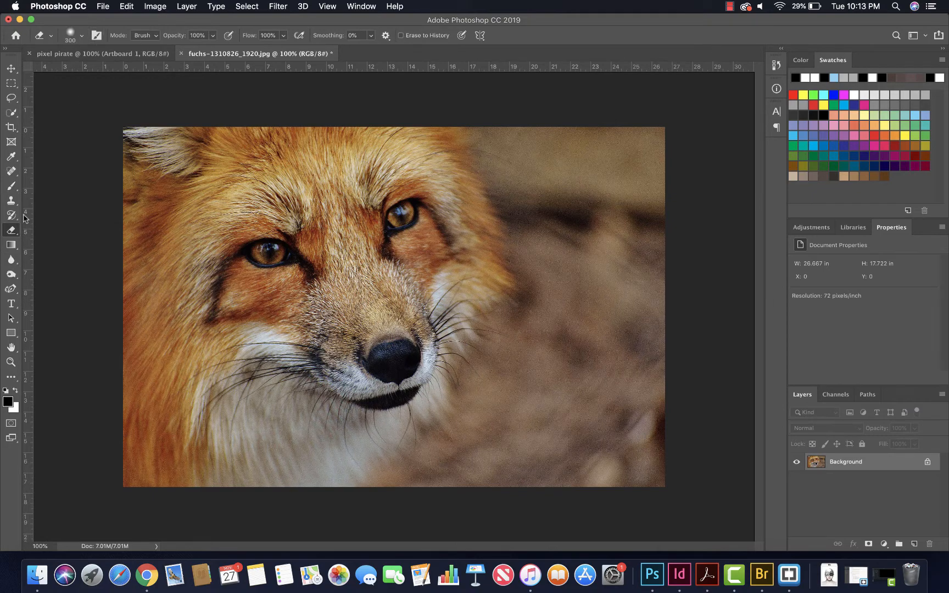
left_click(10, 188)
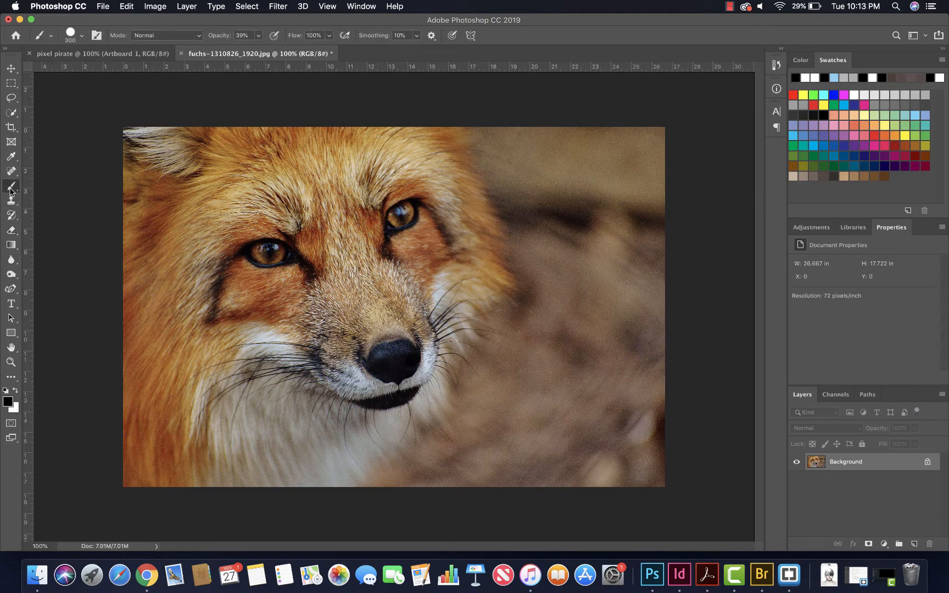
Erase a soft-edged, curving stroke from the fox's ear down around the nearby eye with the Eraser tool
left_click(12, 231)
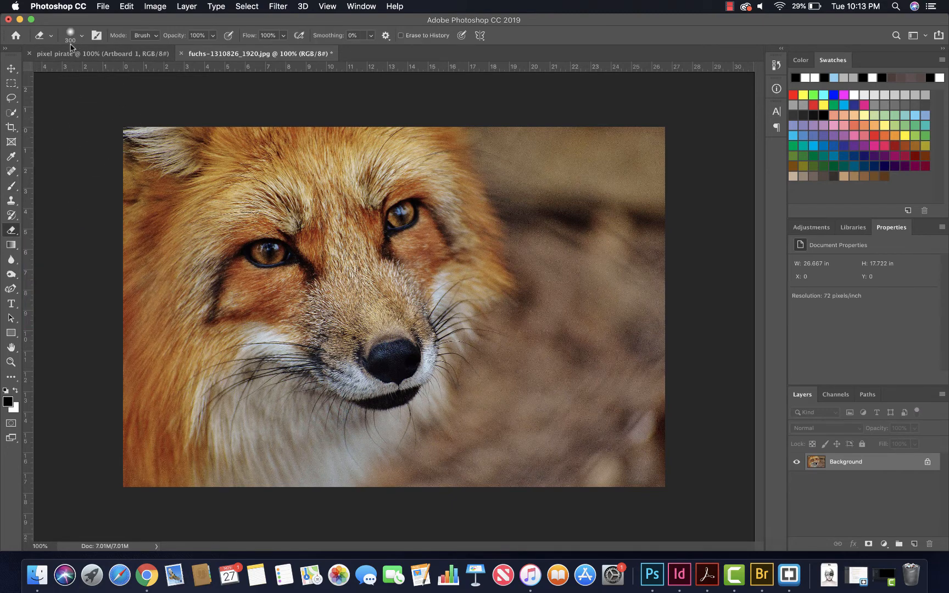
mouse_move(129, 165)
left_mouse_down()
mouse_move(157, 167)
mouse_move(231, 264)
mouse_move(338, 253)
left_mouse_up()
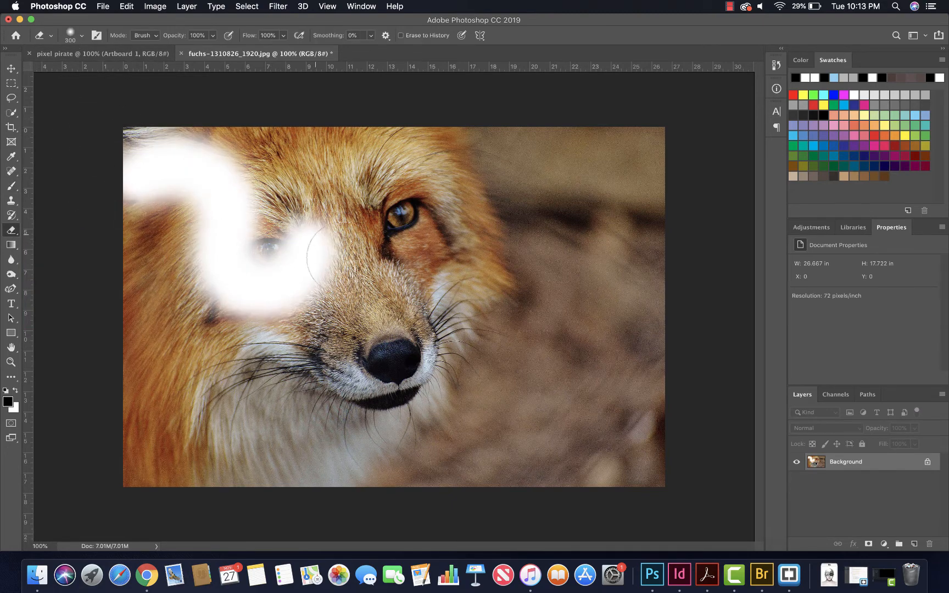
Set the eraser hardness to 100% and erase a hard-edged stroke from the fox's other eye into the background
left_click(82, 36)
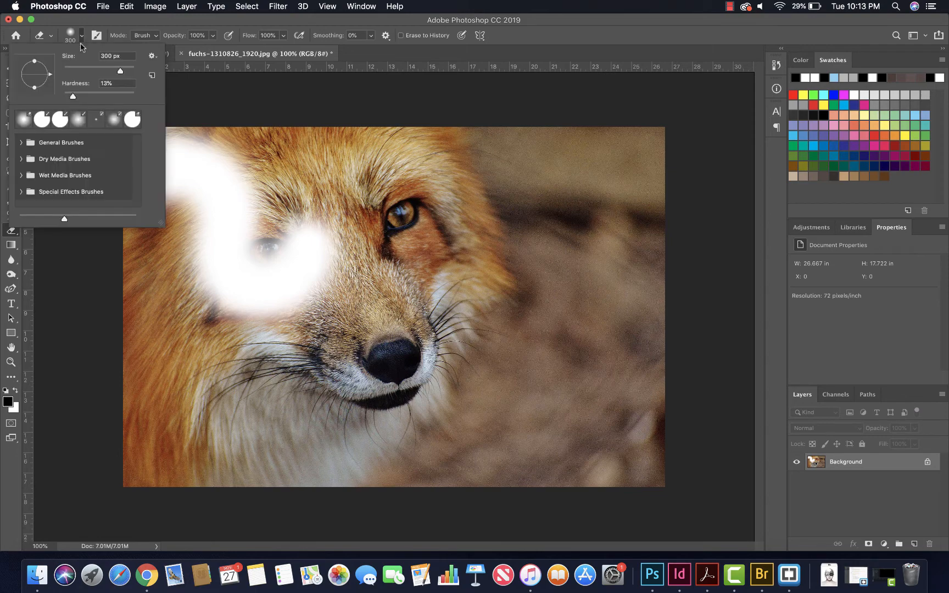
left_click_drag(73, 96, 141, 102)
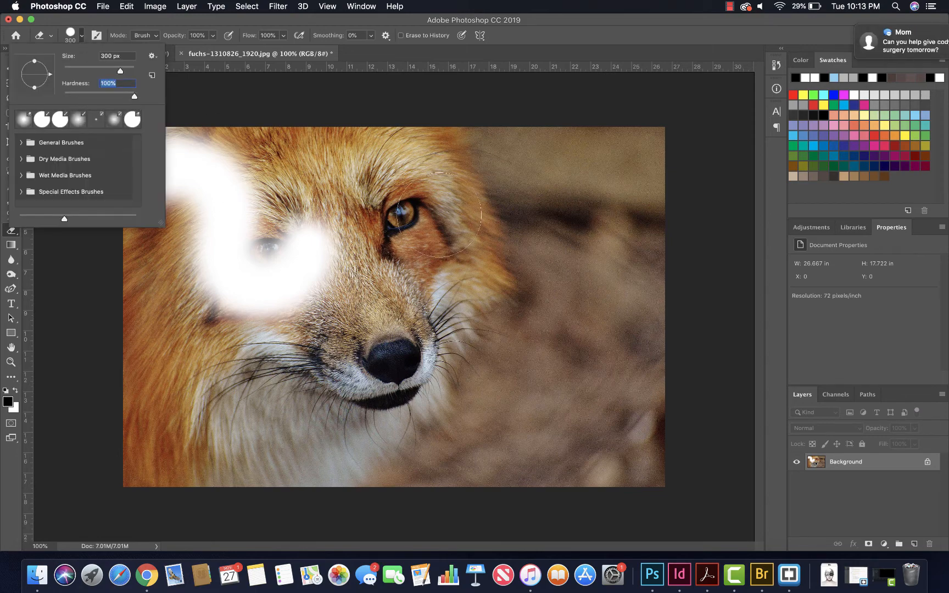
mouse_move(440, 214)
left_mouse_down()
mouse_move(476, 210)
mouse_move(500, 305)
left_mouse_up()
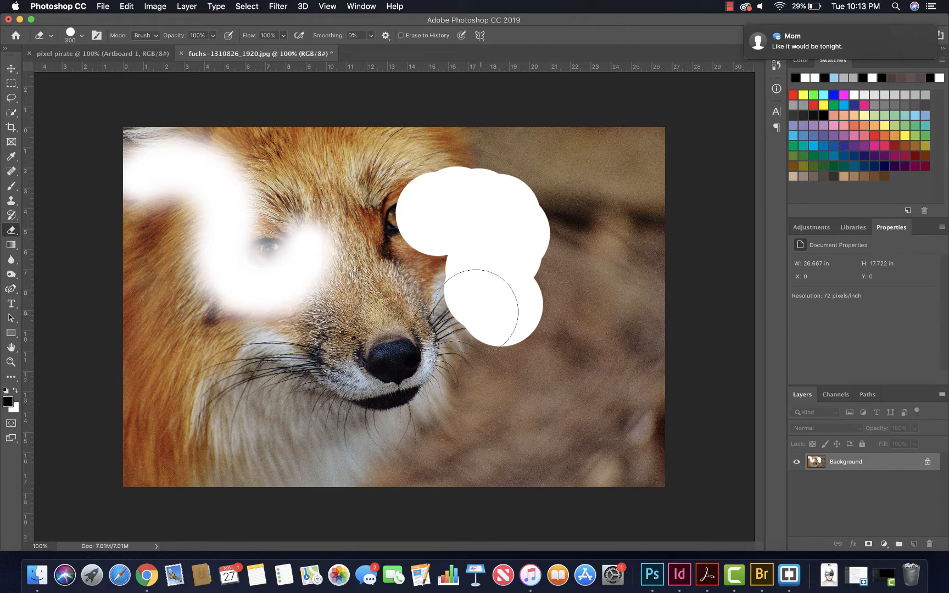
Undo both eraser strokes on the fox photo
key("super+z")
key("super+z")
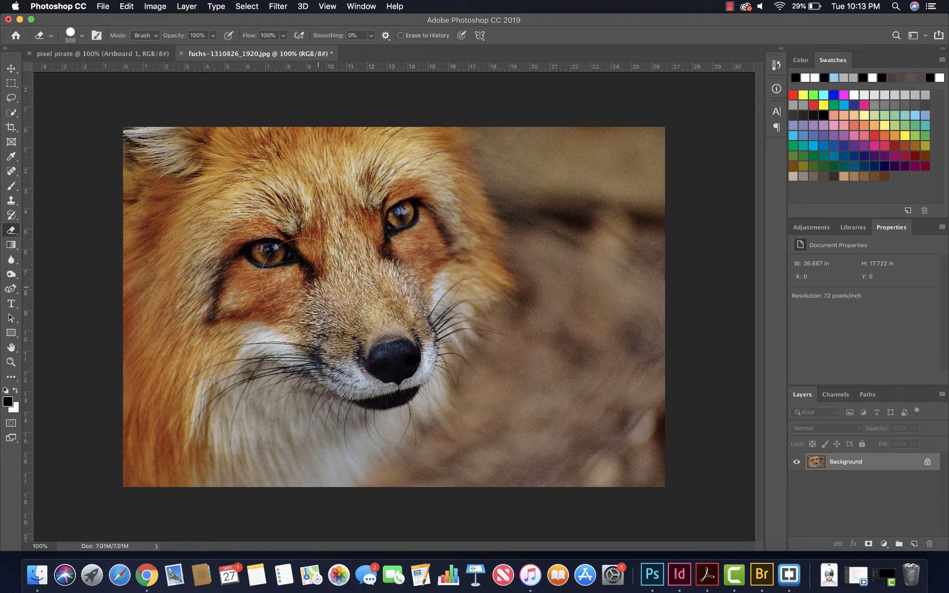
left_click_drag(297, 279, 297, 275)
left_click(571, 199)
left_click_drag(570, 206, 564, 215)
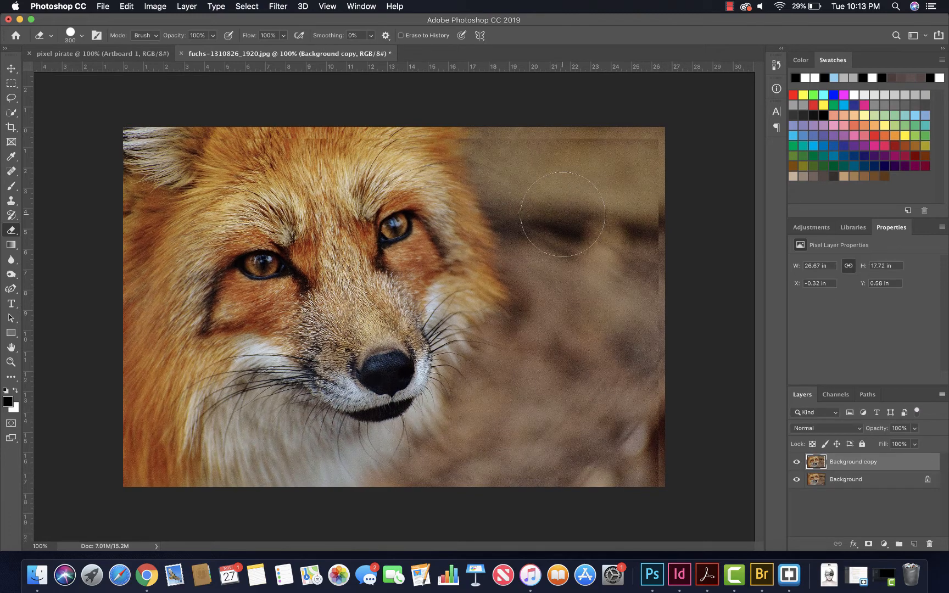
key("super+z")
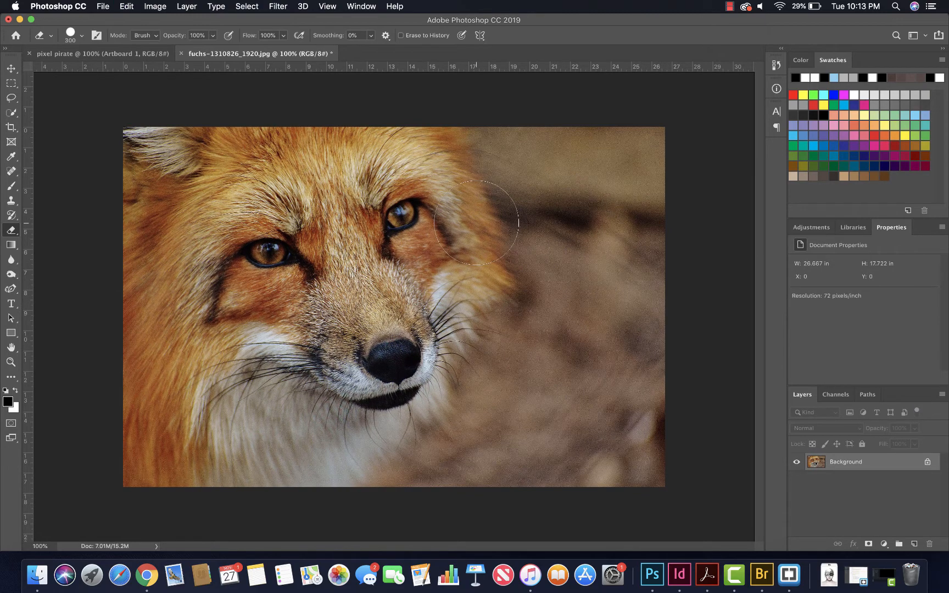
Resize the eraser to a 434 px diameter and soften its hardness to 51% with the on-canvas brush adjustment
left_click(477, 223, "ctrl+alt")
mouse_move(476, 232)
left_mouse_down()
mouse_move(479, 245)
mouse_move(476, 171)
mouse_move(480, 238)
mouse_move(465, 242)
left_mouse_up()
mouse_move(279, 255)
left_mouse_down()
mouse_move(285, 116)
mouse_move(265, 387)
mouse_move(281, 141)
mouse_move(282, 351)
mouse_move(270, 193)
mouse_move(277, 151)
mouse_move(275, 251)
mouse_move(325, 264)
mouse_move(281, 265)
mouse_move(316, 266)
left_mouse_up()
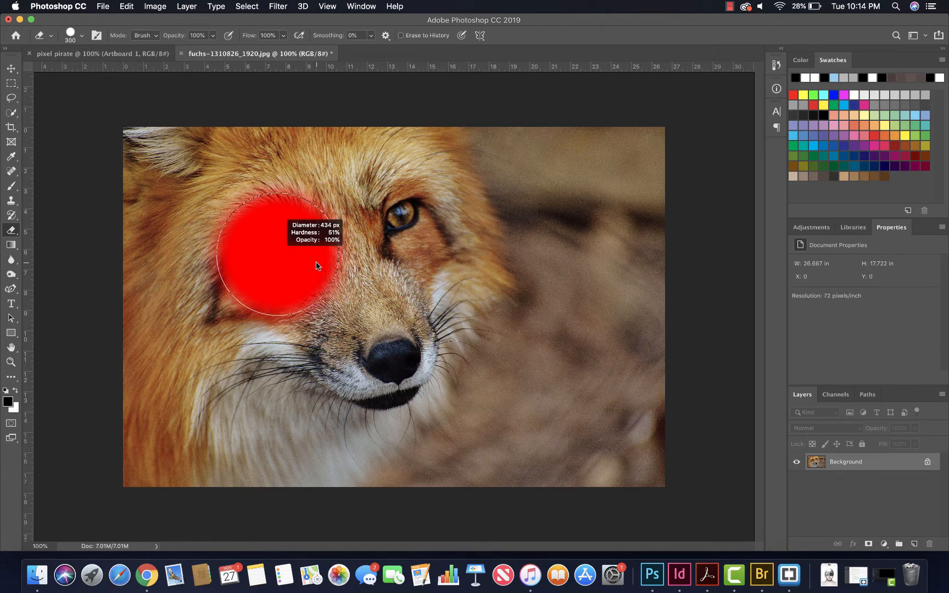
Erase a soft-edged area across both of the fox's eyes and the bridge of its nose, and undo the erasing
mouse_move(317, 266)
left_mouse_down()
mouse_move(376, 246)
mouse_move(383, 286)
left_mouse_up()
left_click(288, 229)
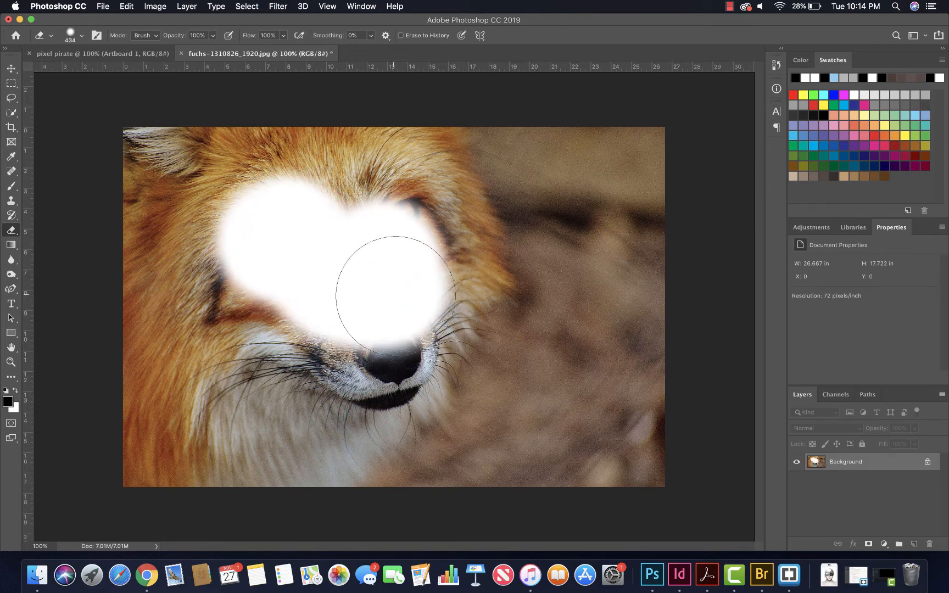
key("super+z")
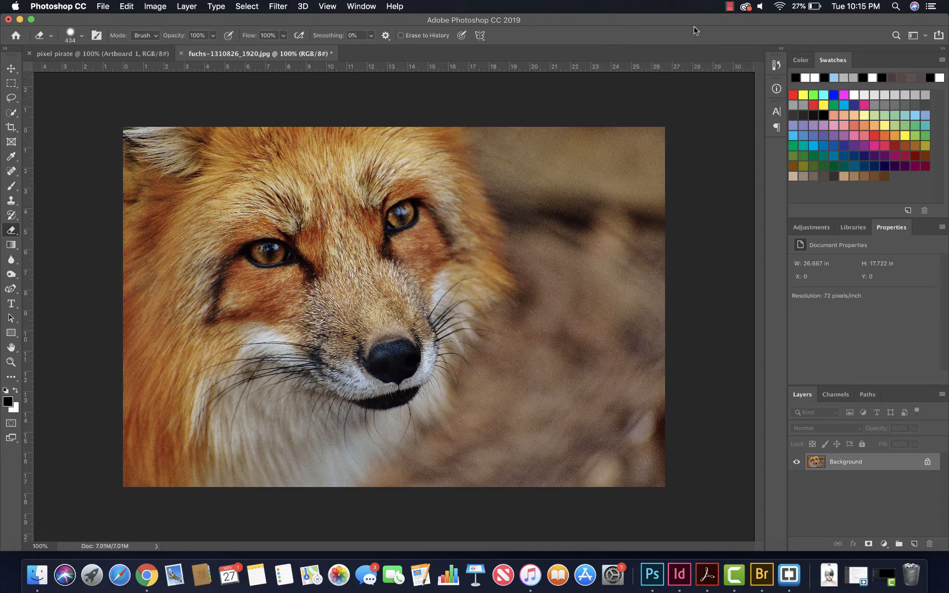
left_click(730, 7)
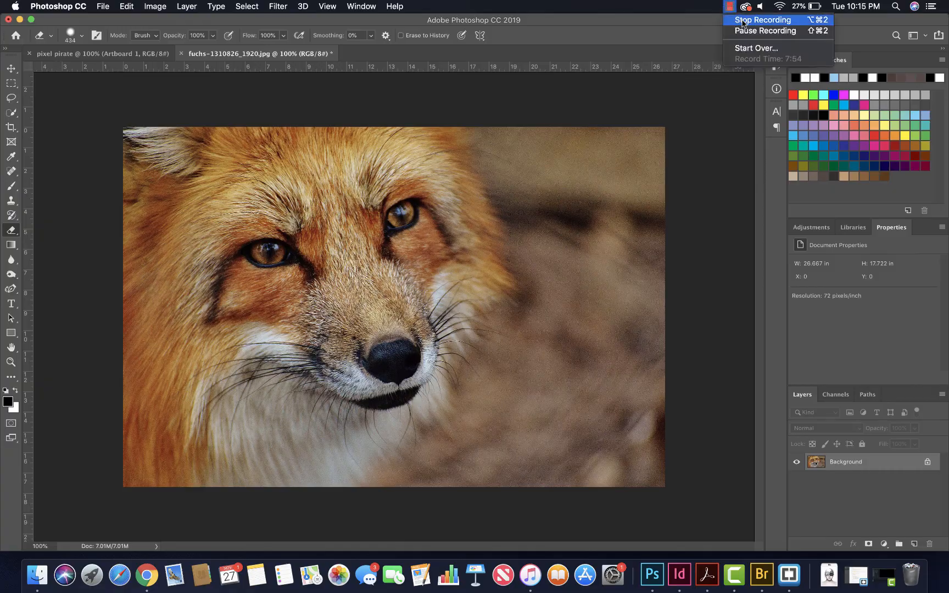